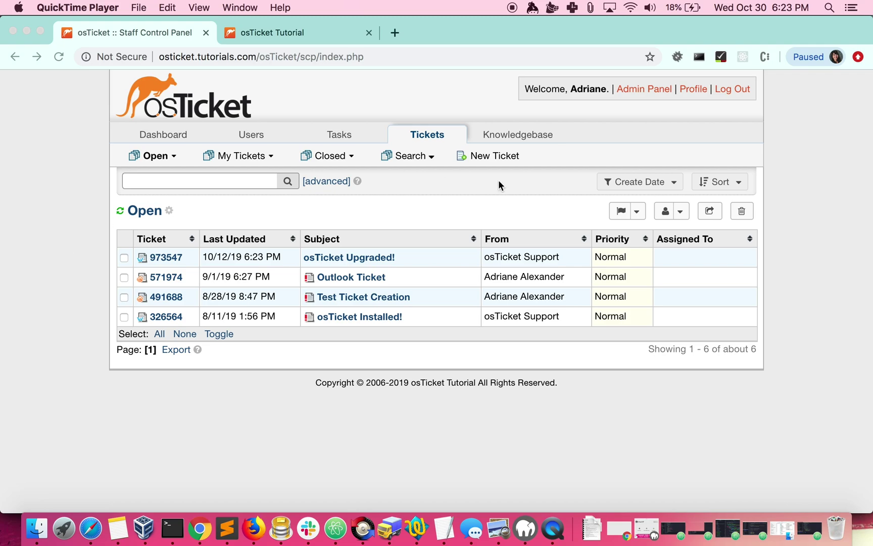
# Go from the Admin Panel to the Manage > Filters page listing ticket filters
pyautogui.click(653, 87)
pyautogui.click(644, 90)
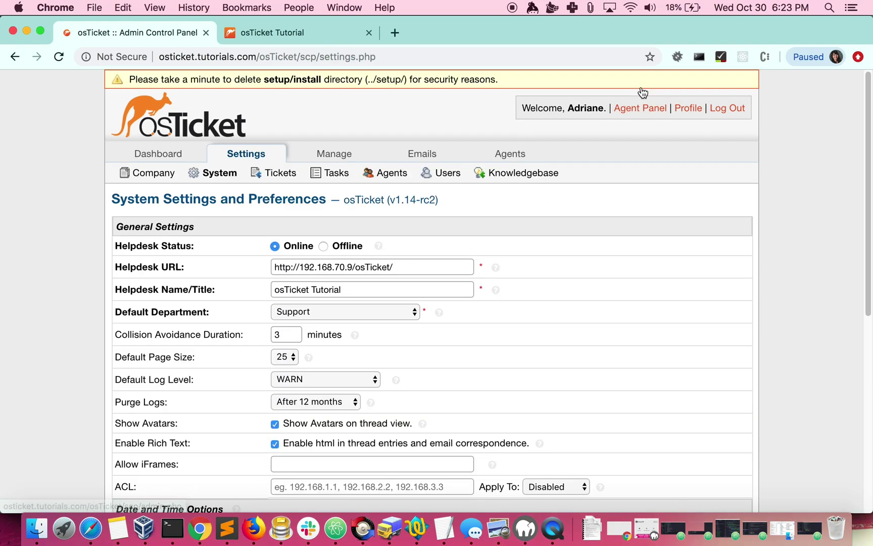
pyautogui.moveTo(343, 156)
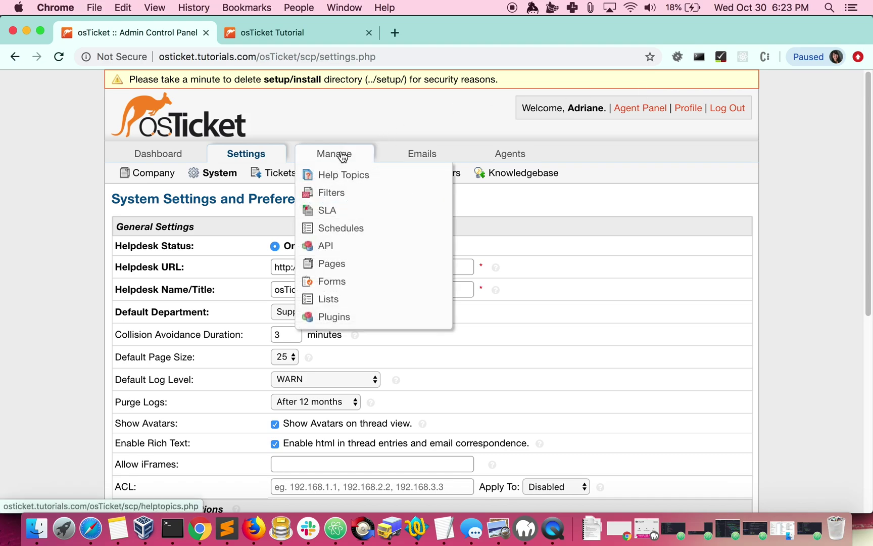
pyautogui.click(341, 192)
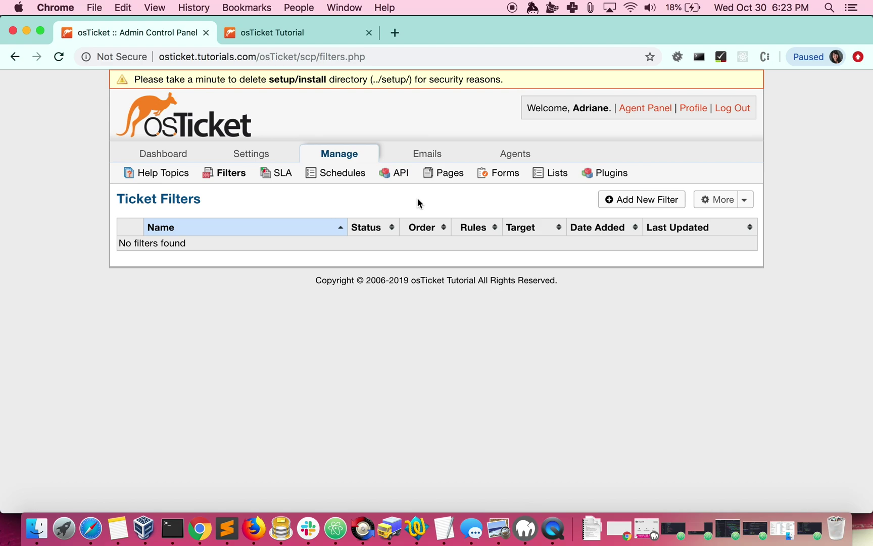
# Add a new filter named 'Demo Filter' with execution order 1 and Active status
pyautogui.click(618, 201)
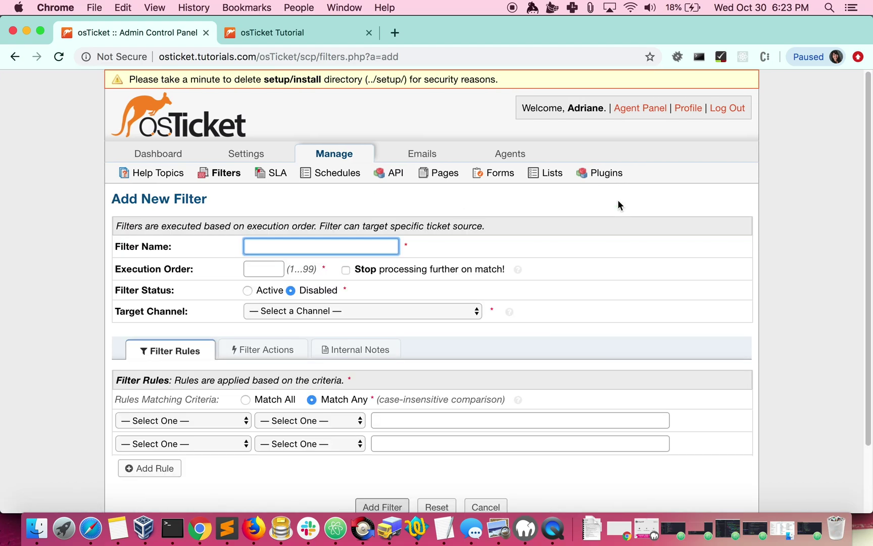
pyautogui.write('Demo Filter')
pyautogui.click(263, 274)
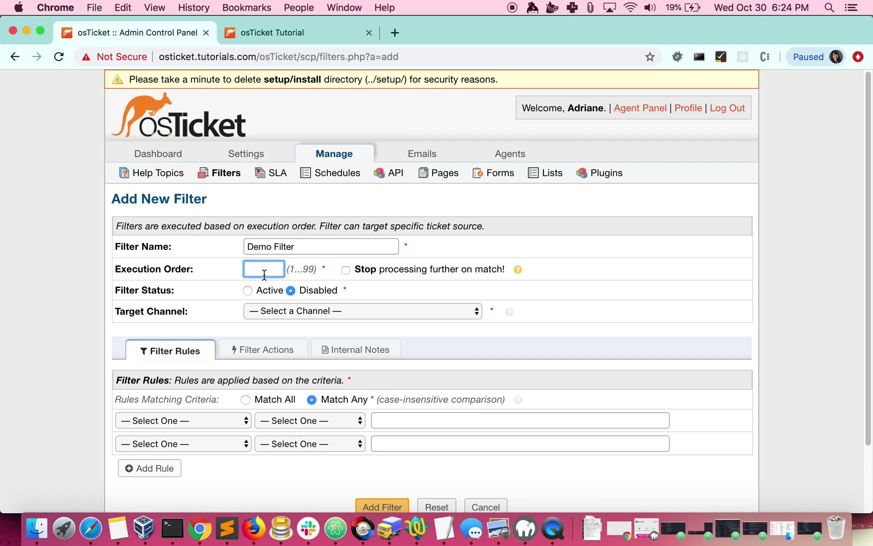
pyautogui.write('1')
pyautogui.click(248, 290)
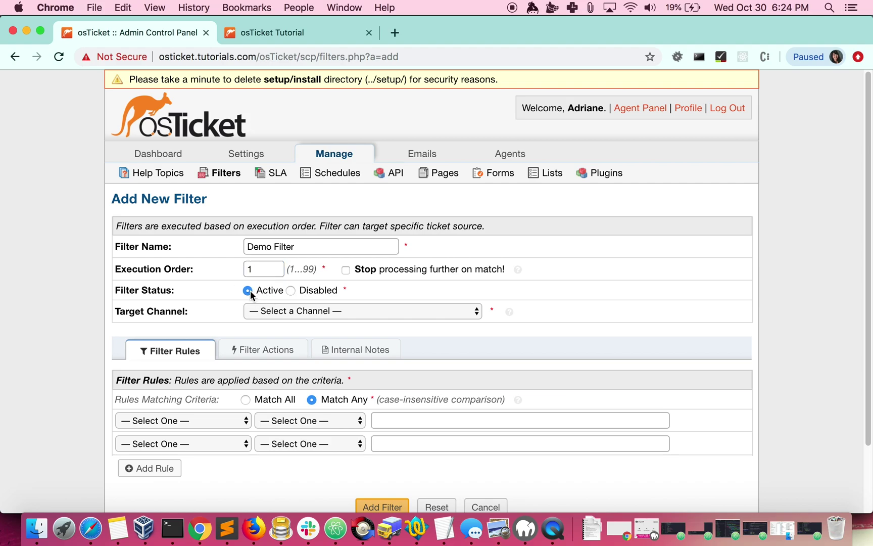
# Set the new filter's target channel to Web Forms
pyautogui.click(322, 314)
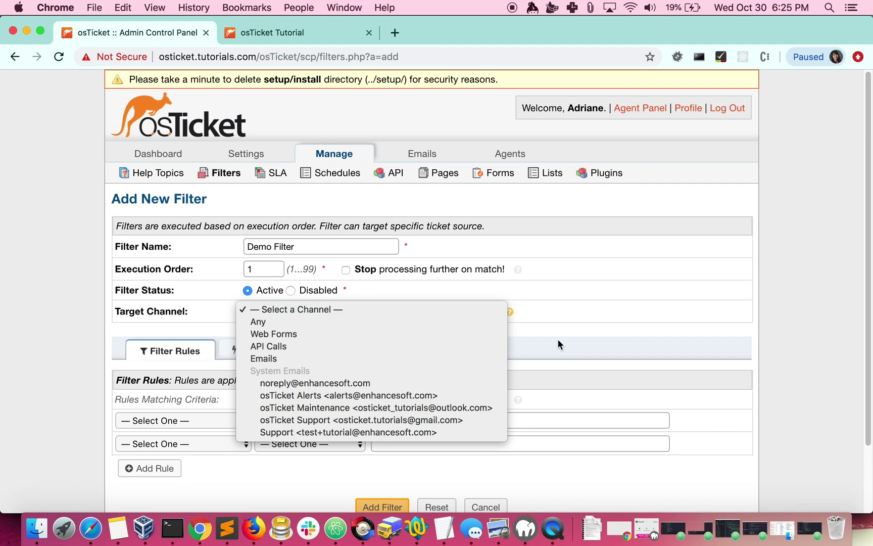
pyautogui.click(340, 335)
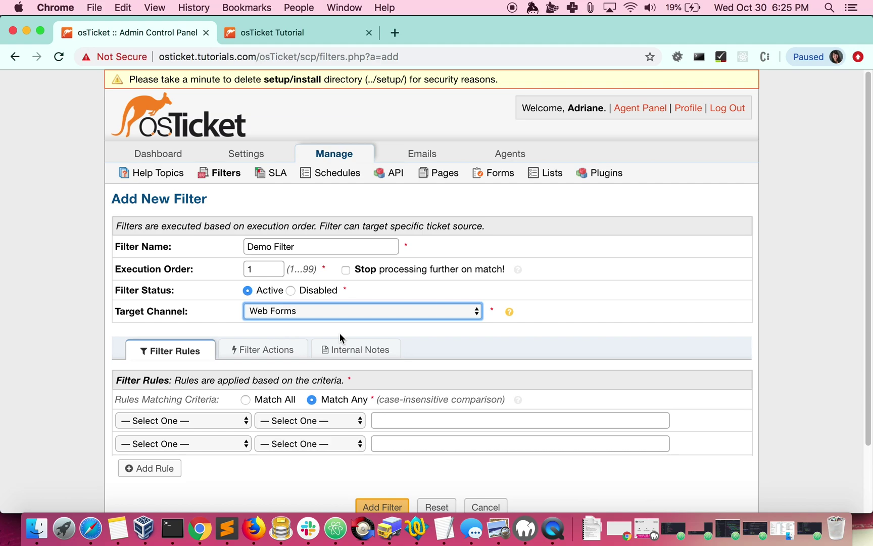
pyautogui.scroll(-2, 340, 334)
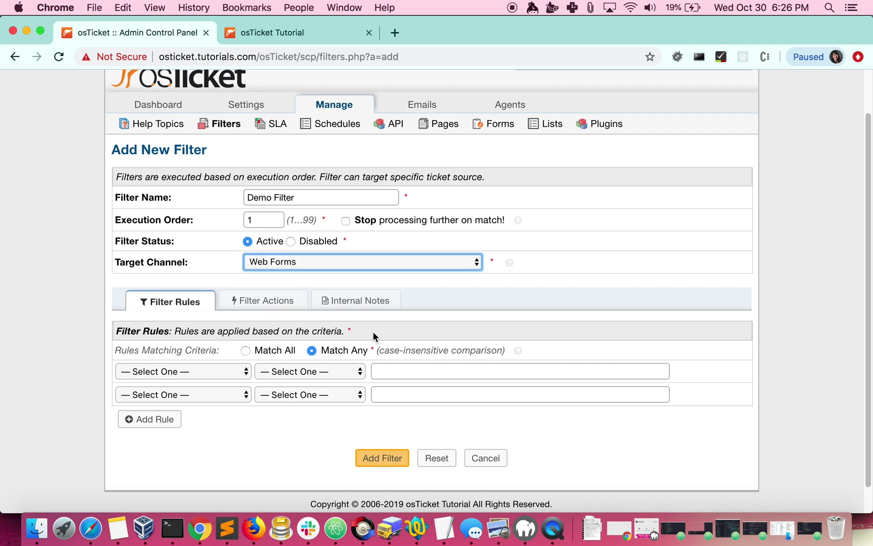
# Switch matching to Match All and add the rule Topic ID Equal 1
pyautogui.click(246, 351)
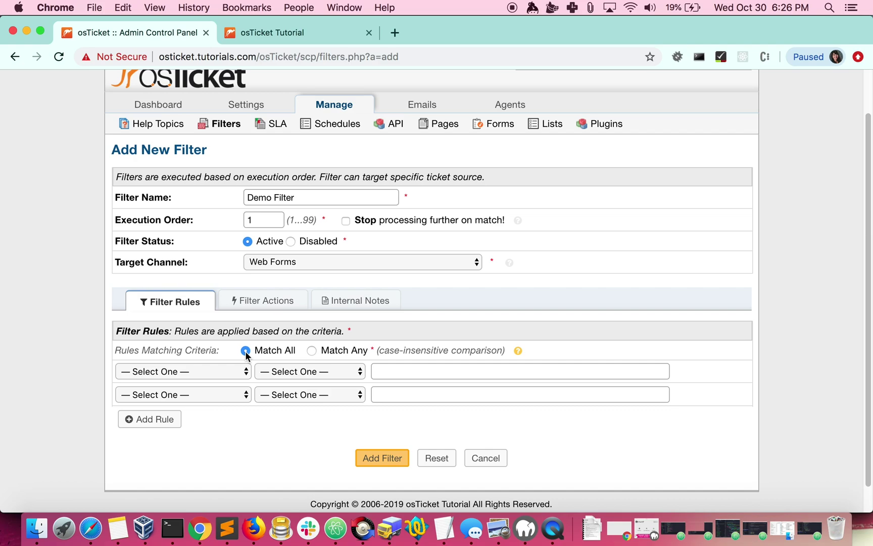
pyautogui.scroll(-1, 245, 356)
pyautogui.click(230, 343)
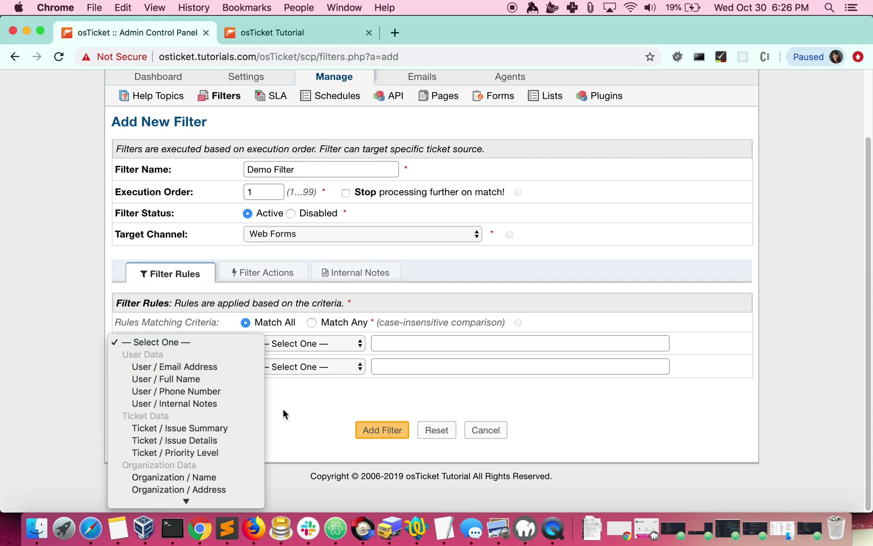
pyautogui.scroll(-3, 235, 405)
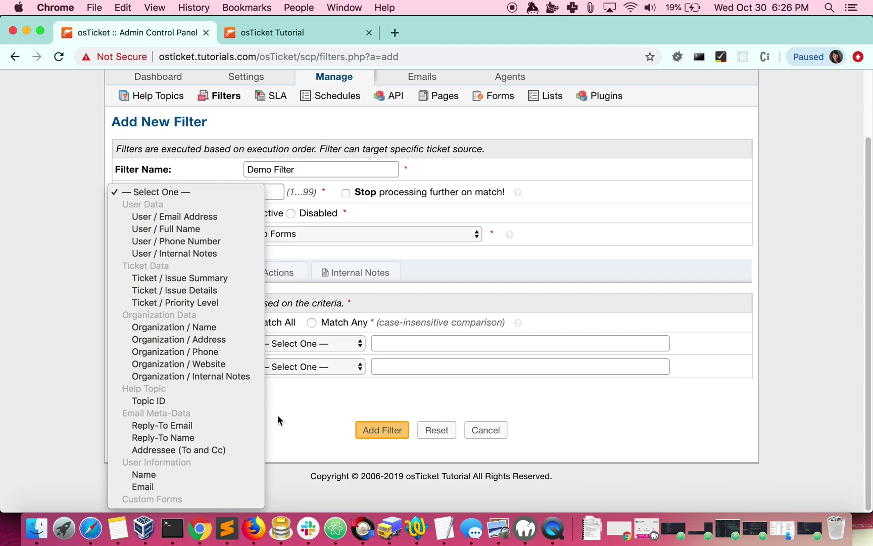
pyautogui.click(233, 399)
pyautogui.click(299, 352)
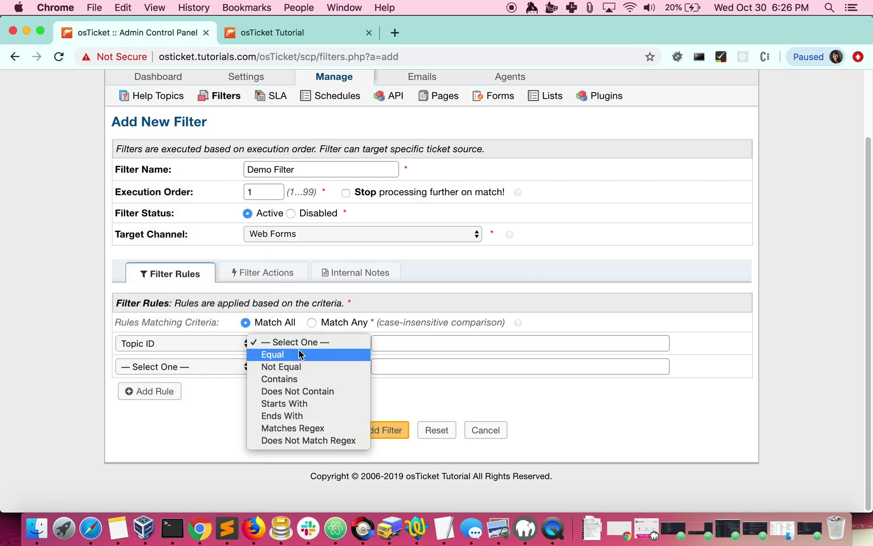
pyautogui.click(292, 354)
pyautogui.click(389, 342)
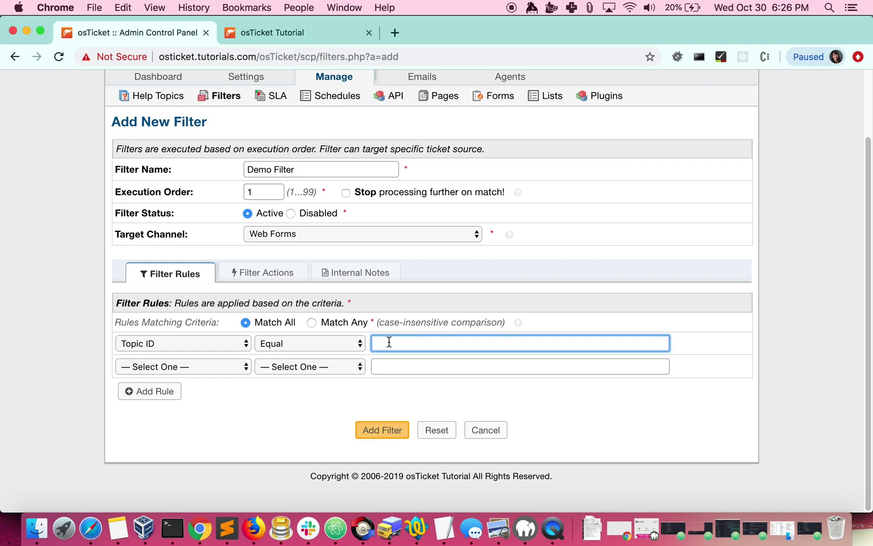
pyautogui.write('1')
pyautogui.scroll(3, 319, 301)
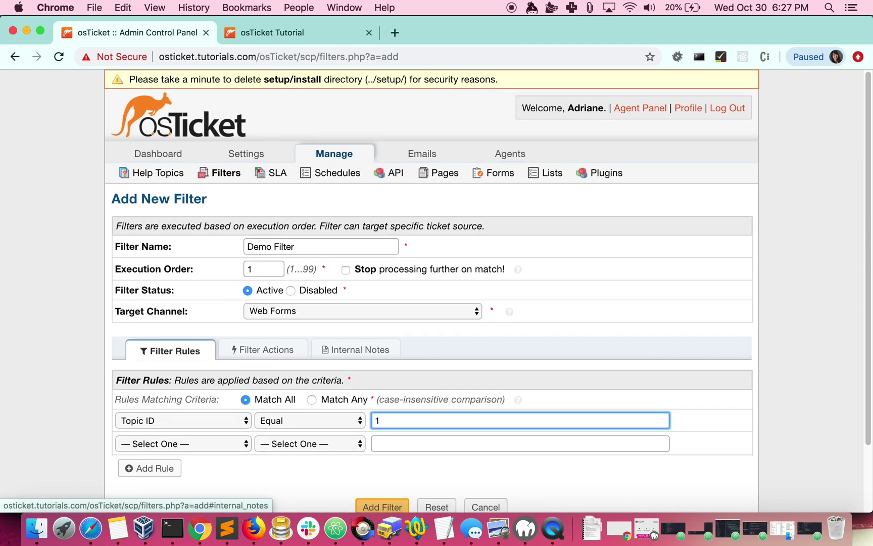
# Open Help Topics in a new tab and confirm General Inquiry's URL shows id=1
pyautogui.rightClick(177, 177)
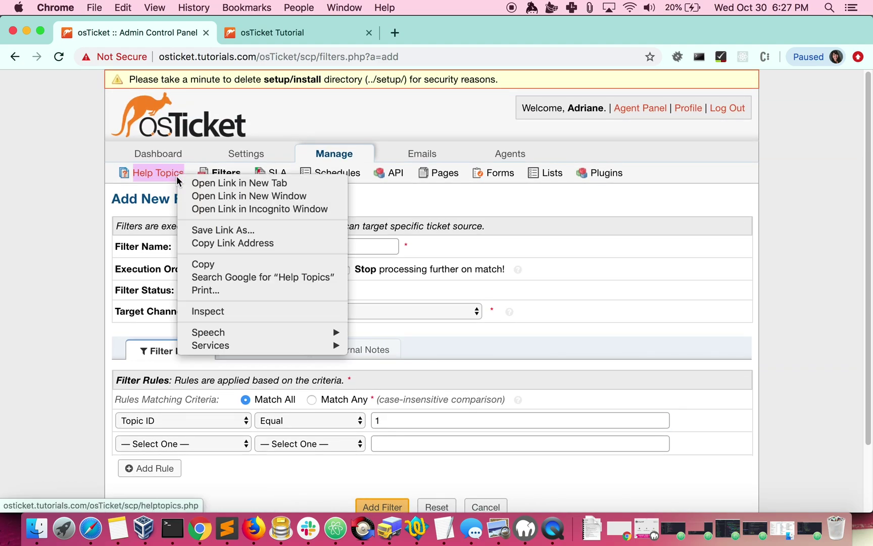
pyautogui.click(193, 183)
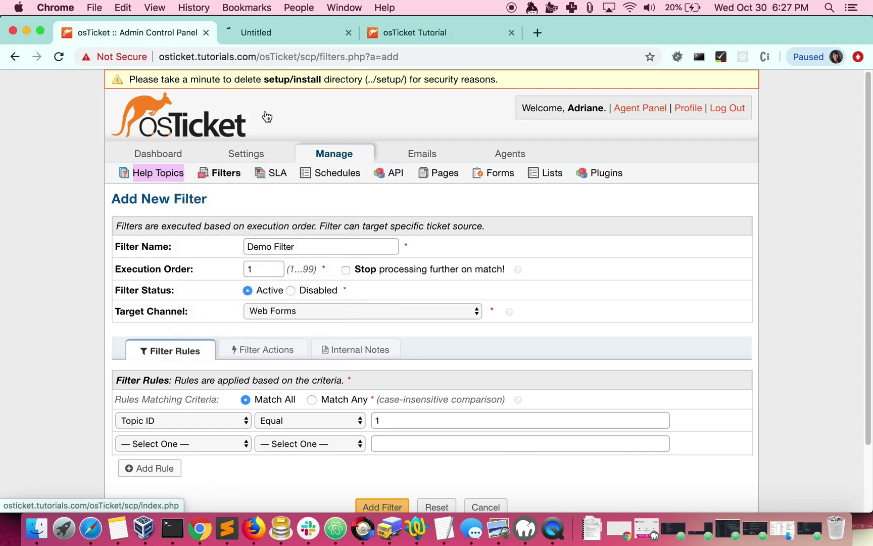
pyautogui.click(276, 33)
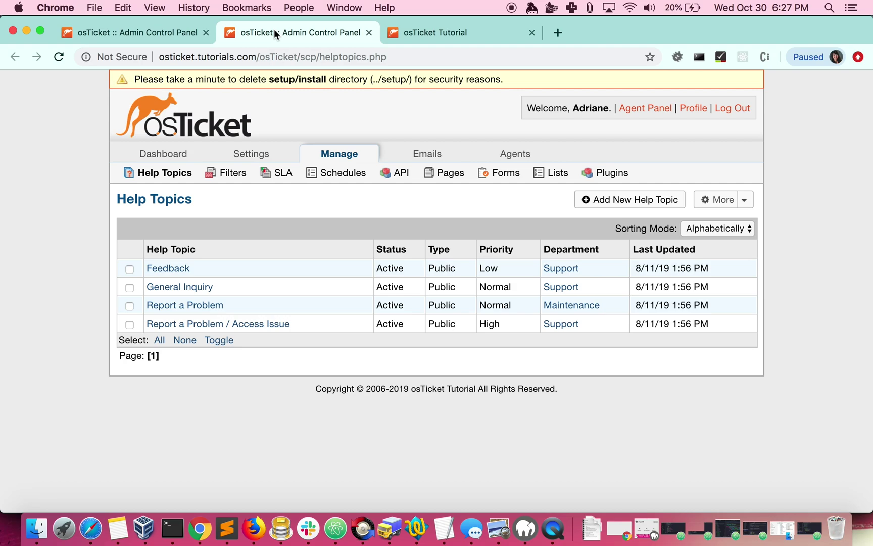
pyautogui.click(206, 287)
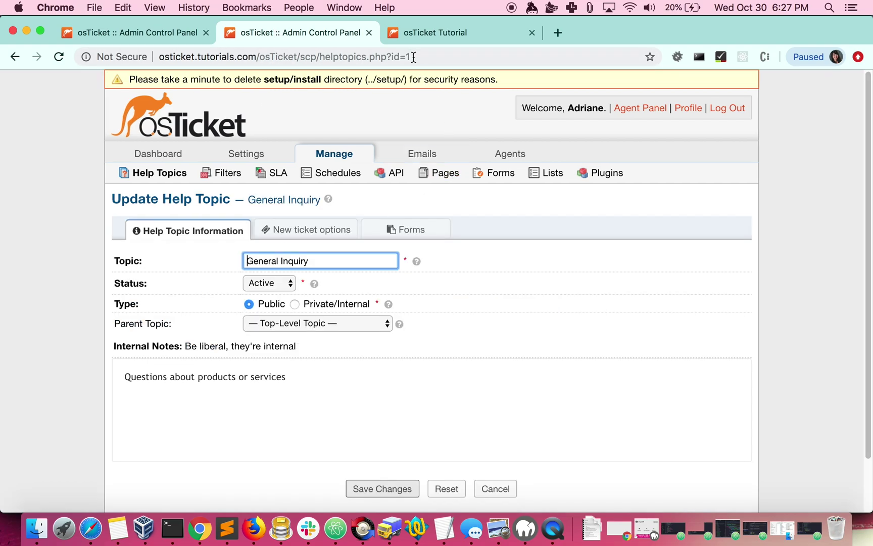
pyautogui.click(414, 57)
pyautogui.click(415, 57)
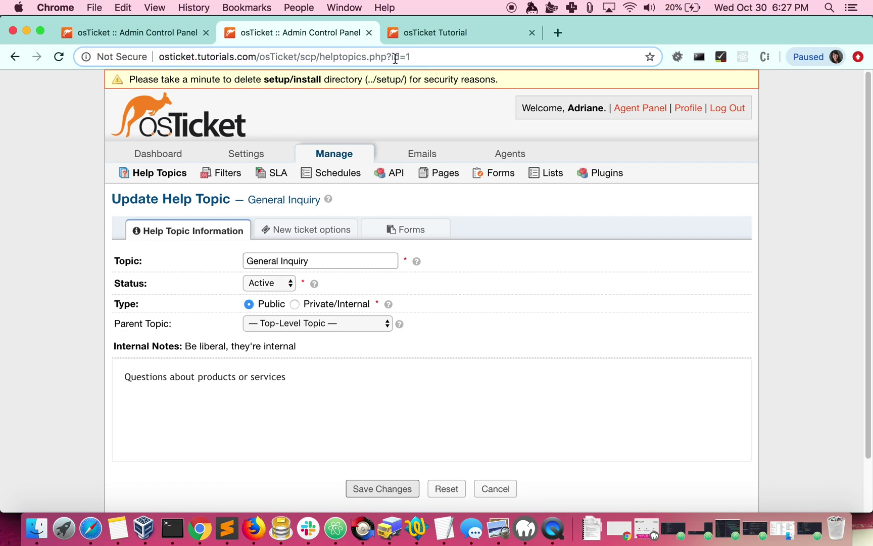
pyautogui.moveTo(392, 56); pyautogui.dragTo(416, 56)
pyautogui.moveTo(316, 260); pyautogui.dragTo(248, 260)
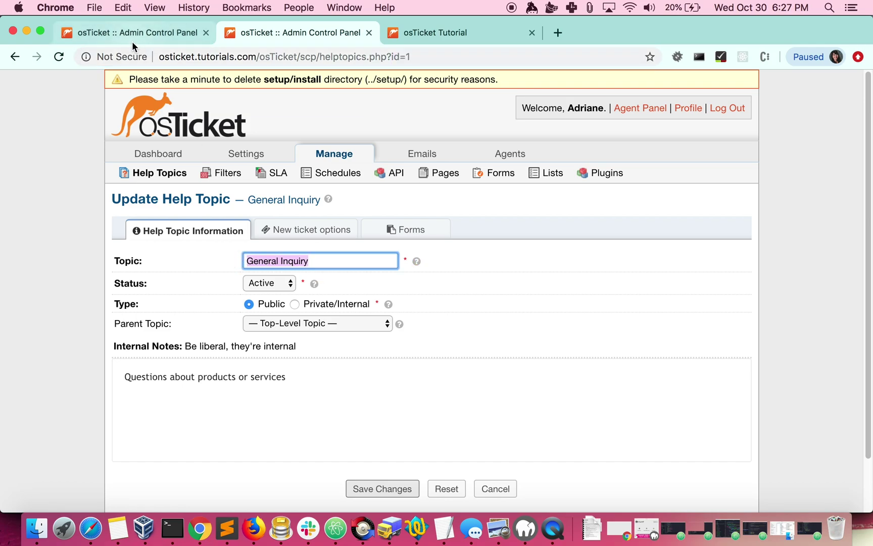
pyautogui.moveTo(182, 160)
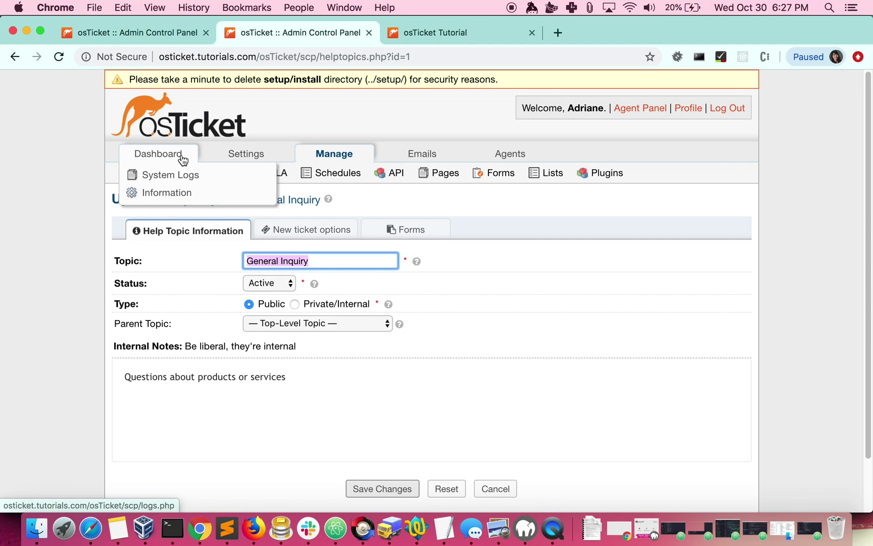
# Back on the filter form, add a Set Department action choosing Maintenance
pyautogui.click(161, 30)
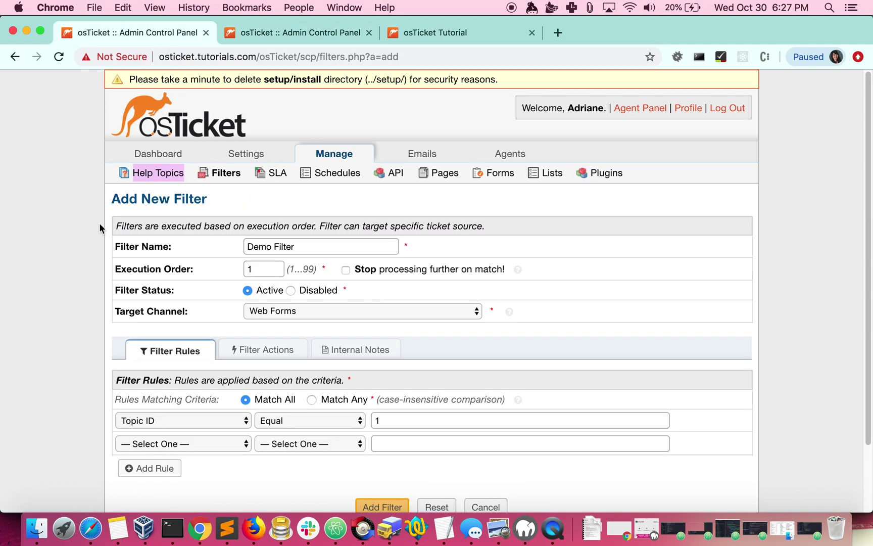
pyautogui.scroll(-3, 100, 228)
pyautogui.click(272, 282)
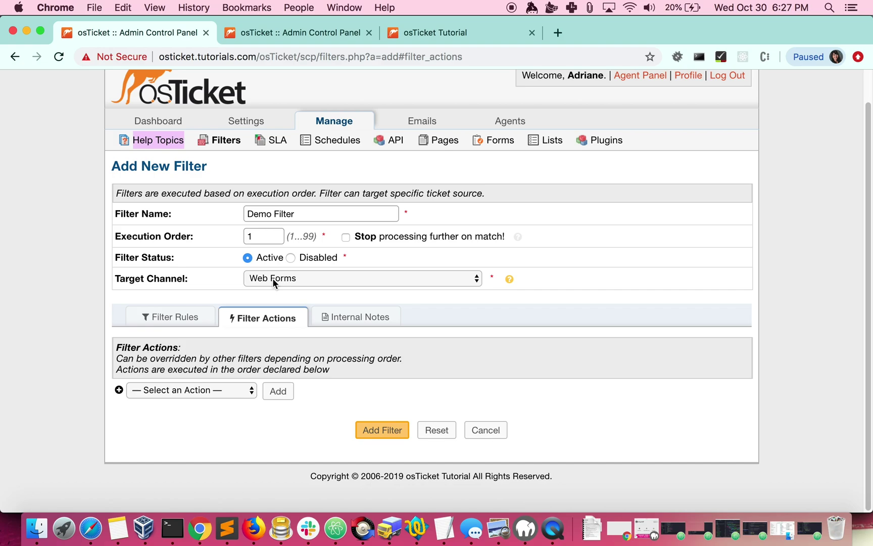
pyautogui.click(164, 389)
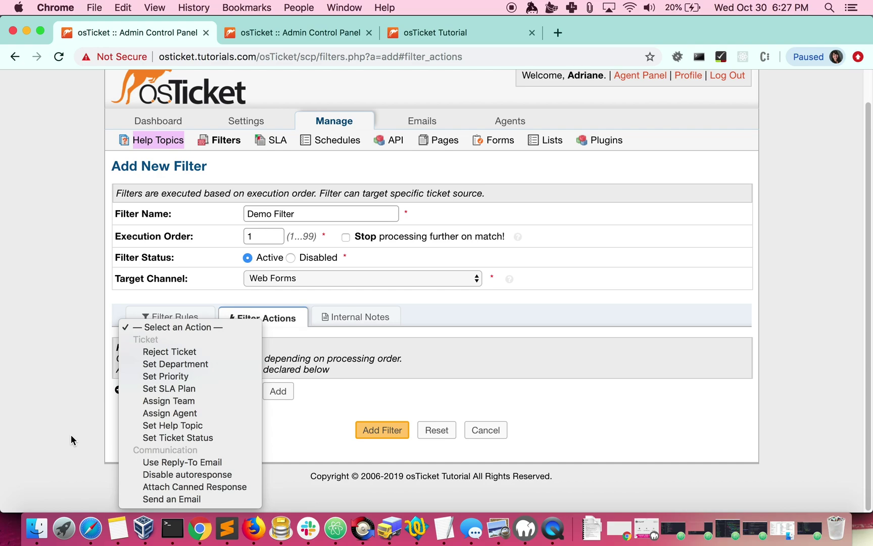
pyautogui.click(165, 364)
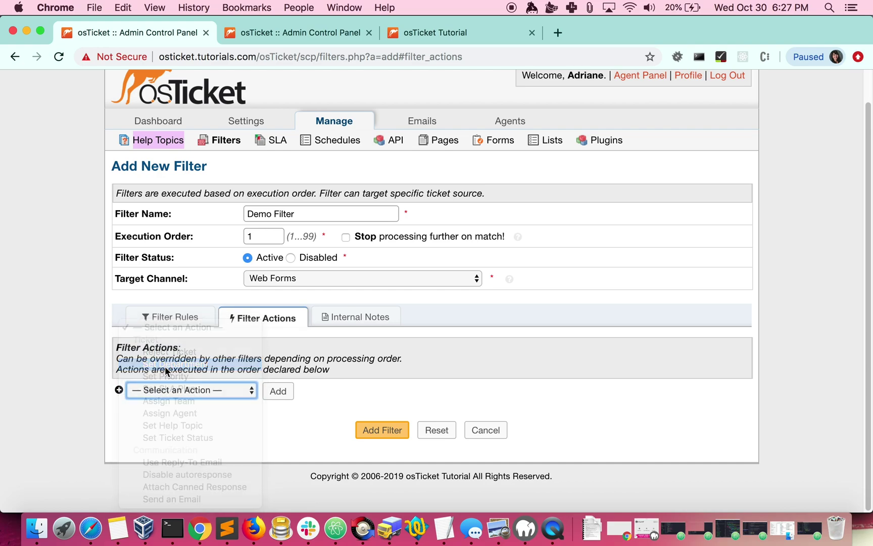
pyautogui.click(423, 367)
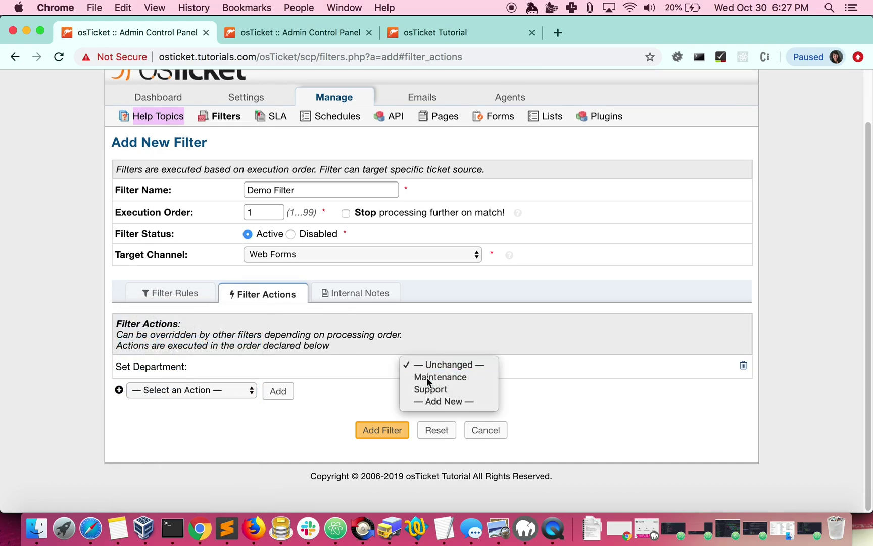
pyautogui.click(426, 377)
# Add a Set Priority action choosing High and save Demo Filter
pyautogui.click(195, 390)
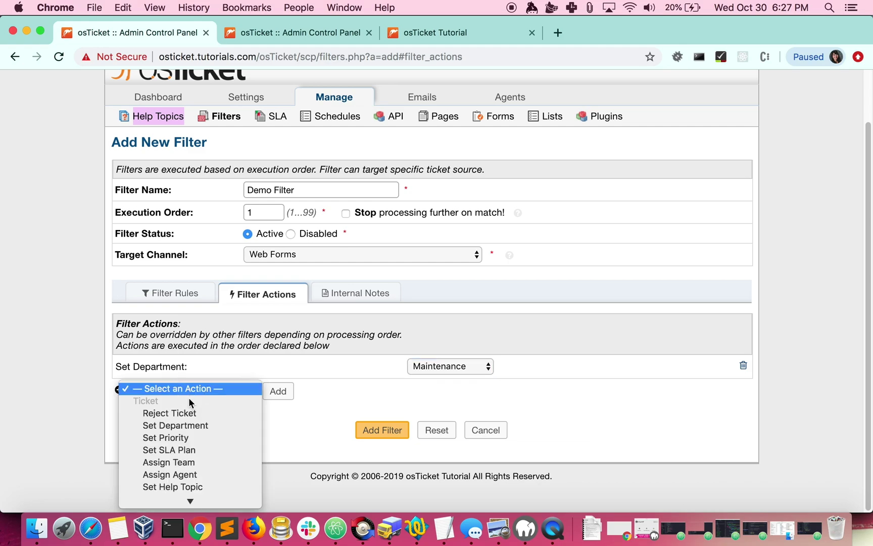
pyautogui.click(180, 439)
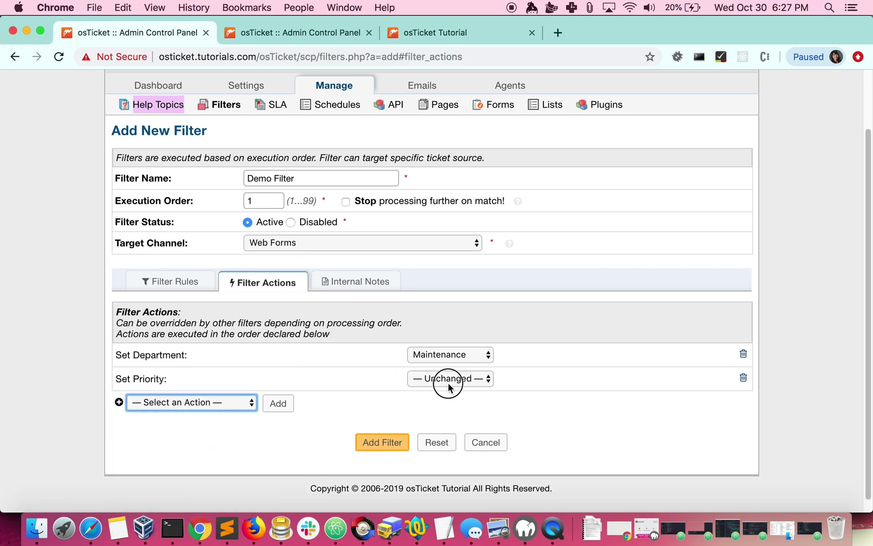
pyautogui.click(448, 384)
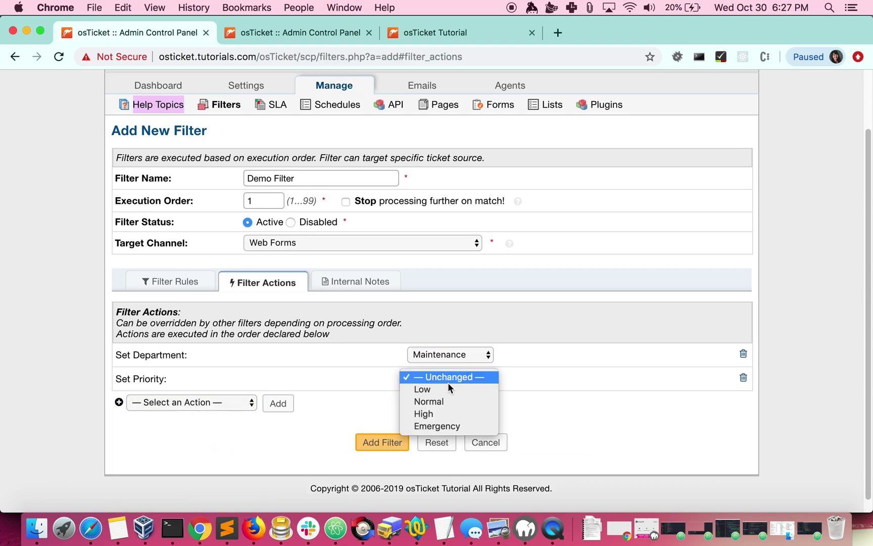
pyautogui.click(450, 414)
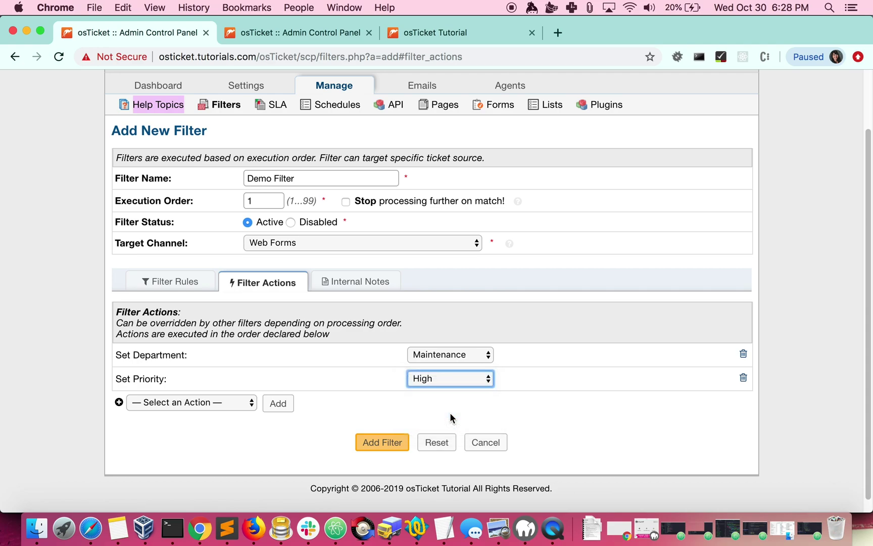
pyautogui.click(379, 442)
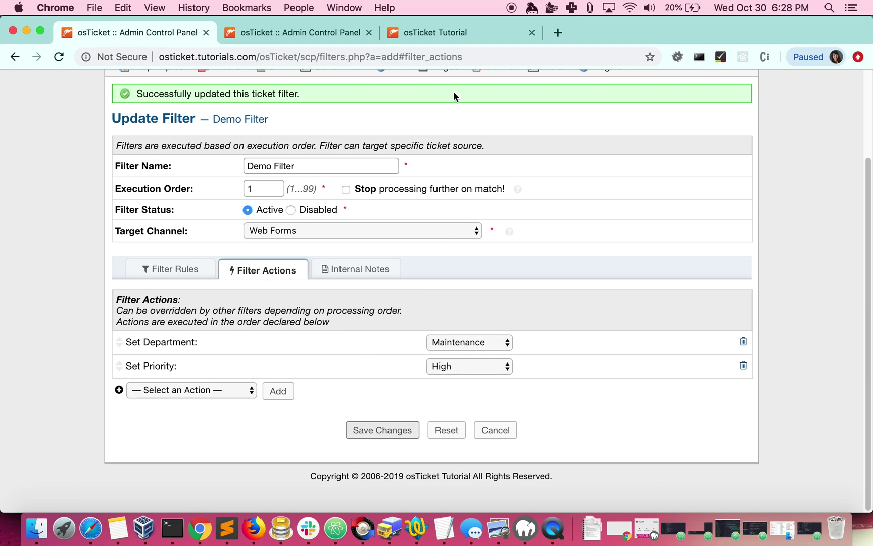
# In the Support Center, start a General Inquiry ticket with summary 'Test Filters'
pyautogui.click(450, 32)
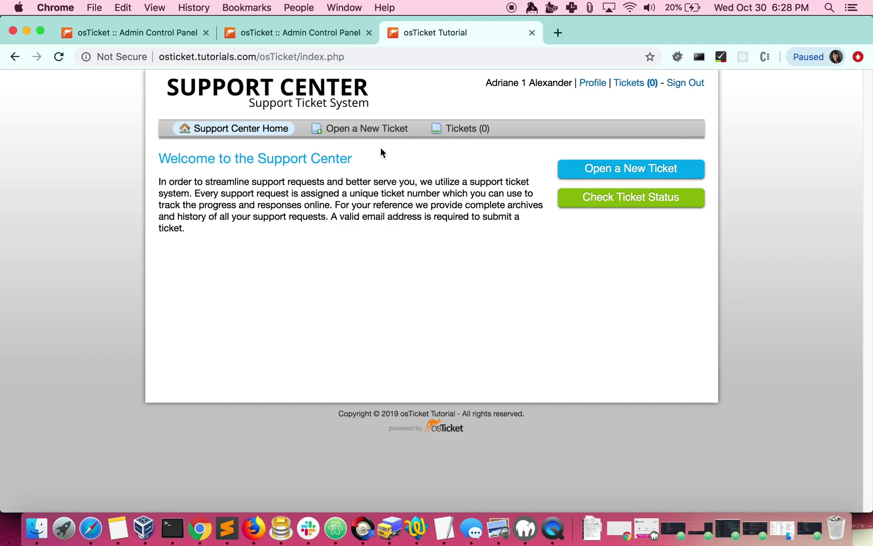
pyautogui.click(358, 130)
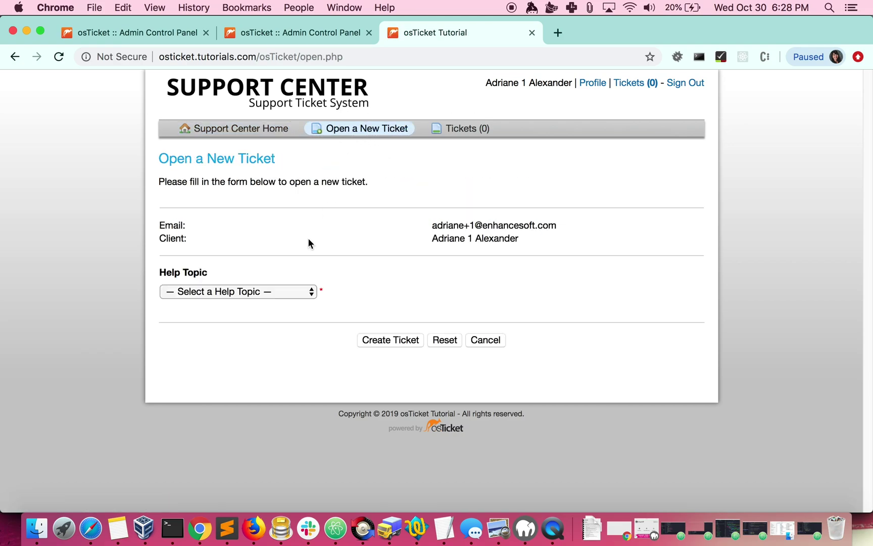
pyautogui.click(267, 291)
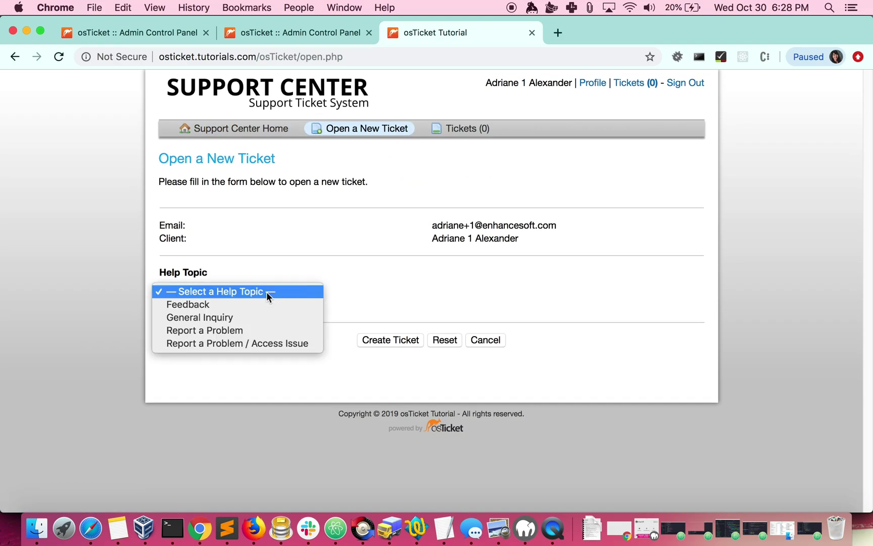
pyautogui.click(226, 318)
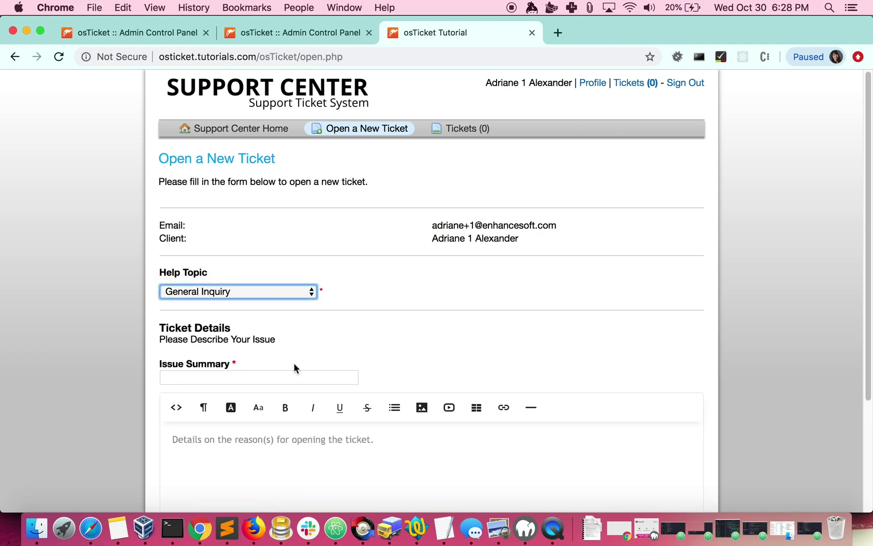
pyautogui.click(289, 377)
pyautogui.write('Test Filters')
# Enter details 'dept should be maintenance' and 'prio should be high', then create the ticket
pyautogui.click(172, 440)
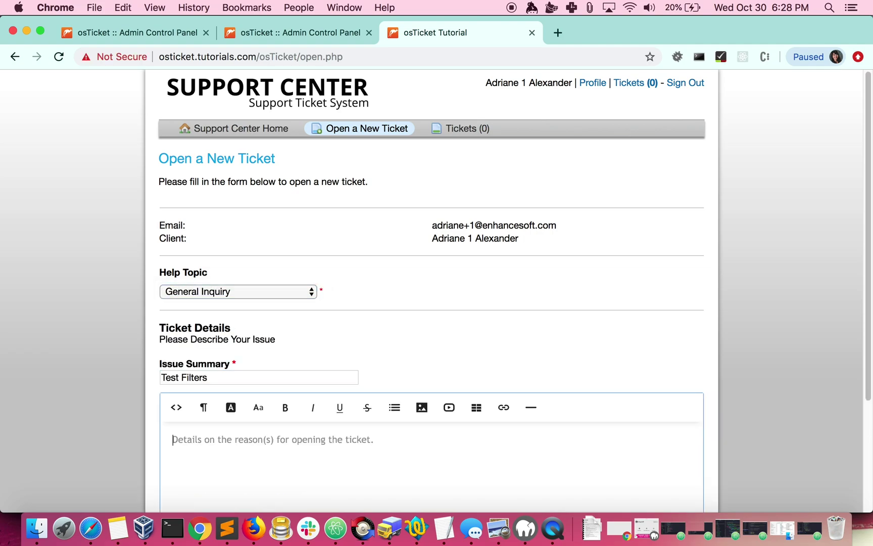
pyautogui.write('dept should be maintenen==')
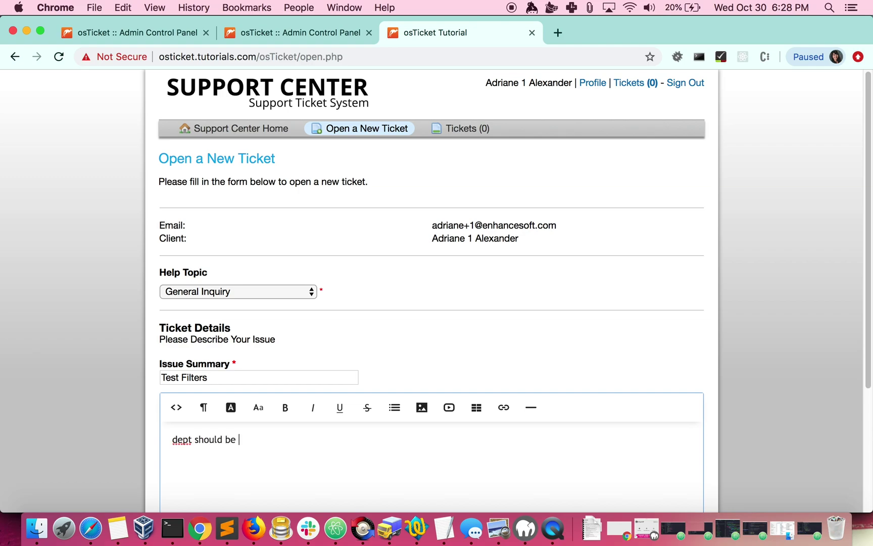
pyautogui.press('BackSpace')
pyautogui.press('BackSpace')
pyautogui.press('BackSpace')
pyautogui.press('BackSpace')
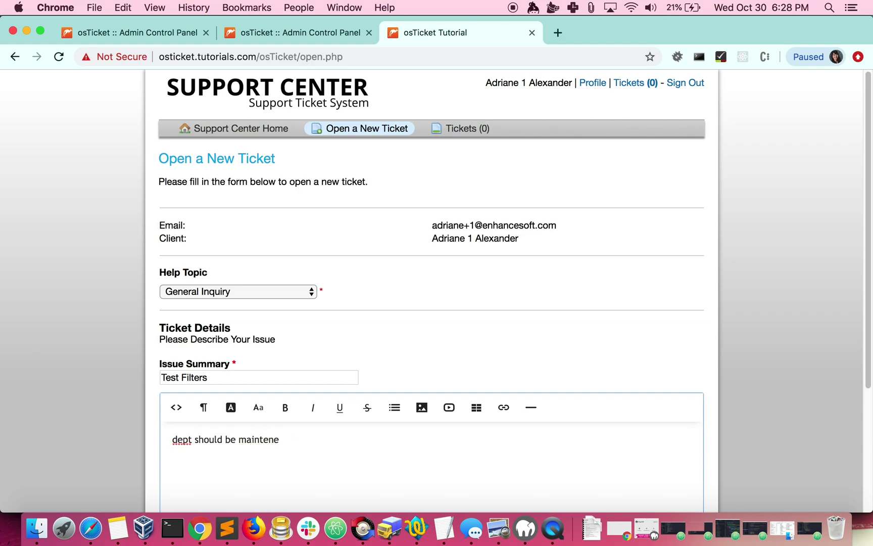
pyautogui.write('ance')
pyautogui.press('Return')
pyautogui.write('prio should be high')
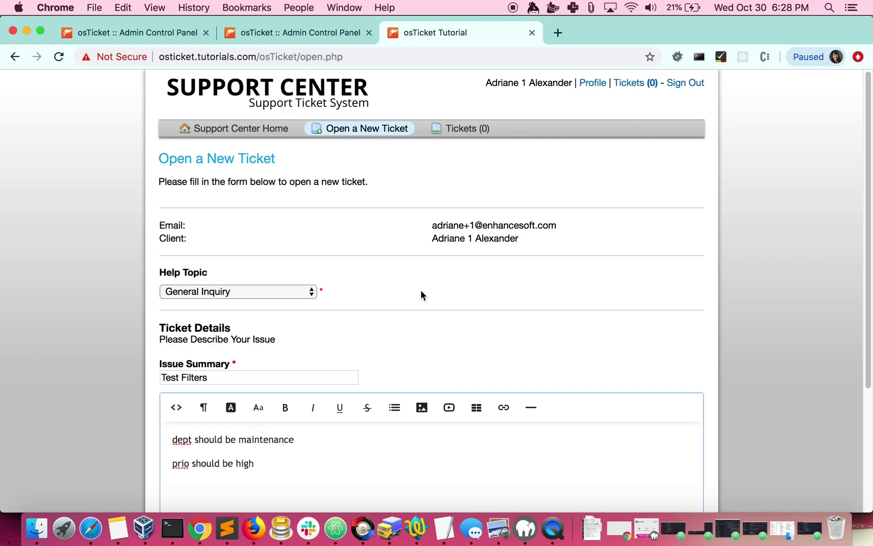
pyautogui.scroll(-4, 424, 293)
pyautogui.click(392, 450)
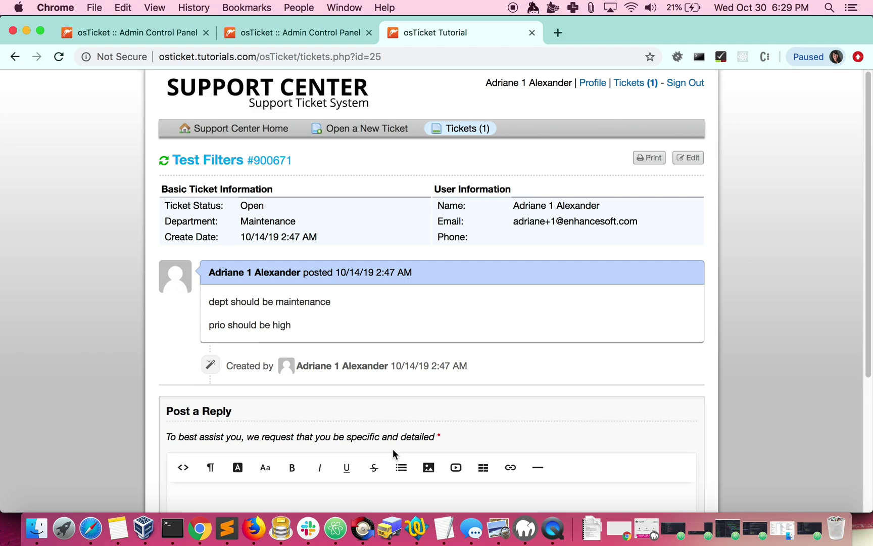
# In the staff ticket list, confirm Test Filters has High priority and open ticket #900671
pyautogui.click(300, 32)
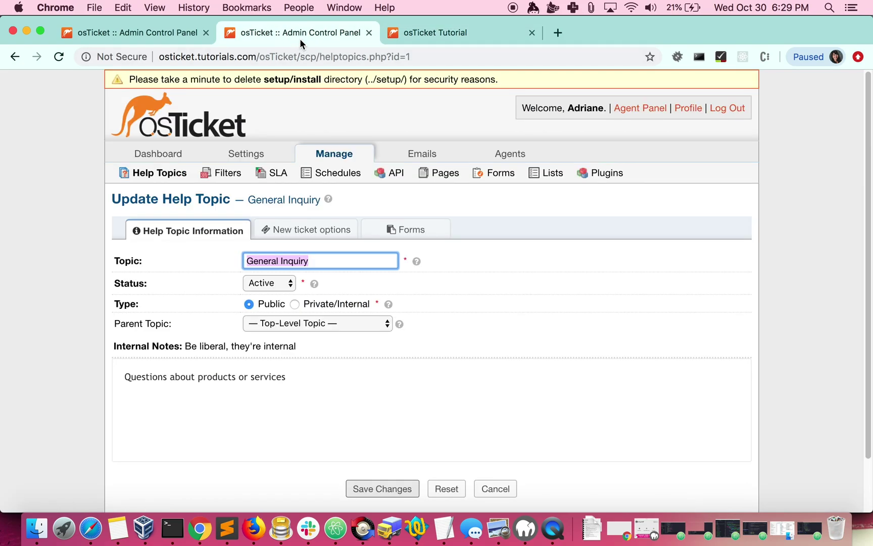
pyautogui.click(198, 140)
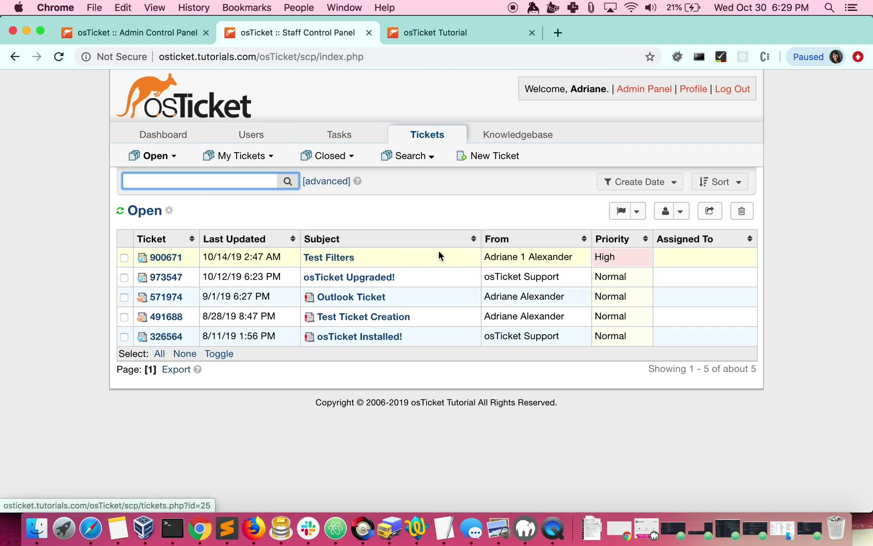
pyautogui.moveTo(595, 257); pyautogui.dragTo(623, 260)
pyautogui.click(174, 257)
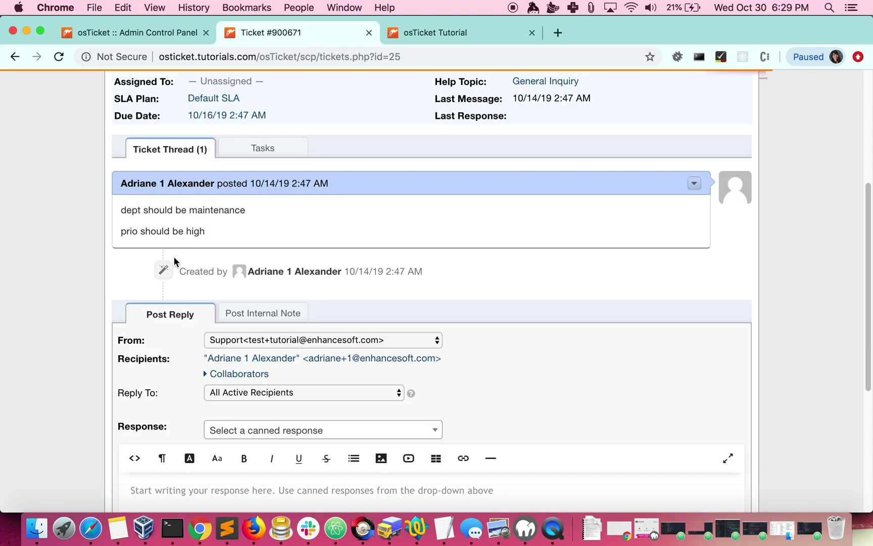
pyautogui.scroll(5, 474, 205)
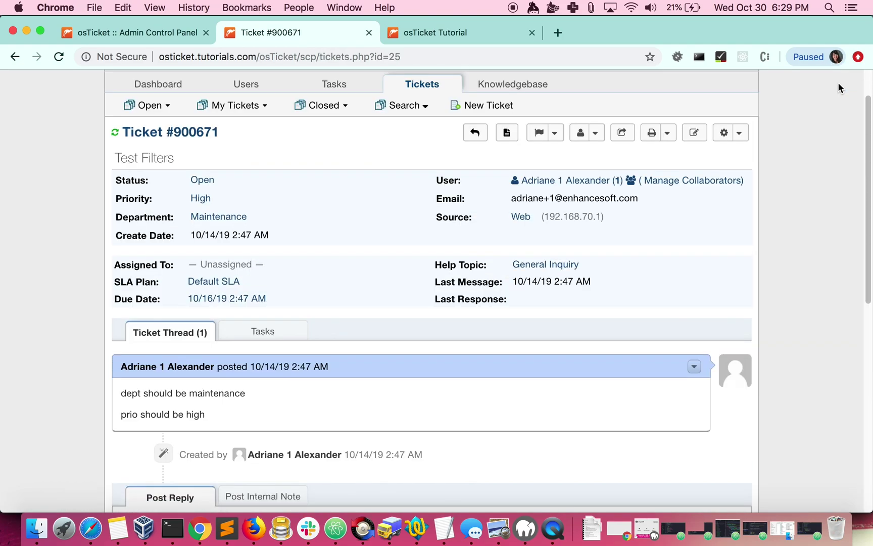